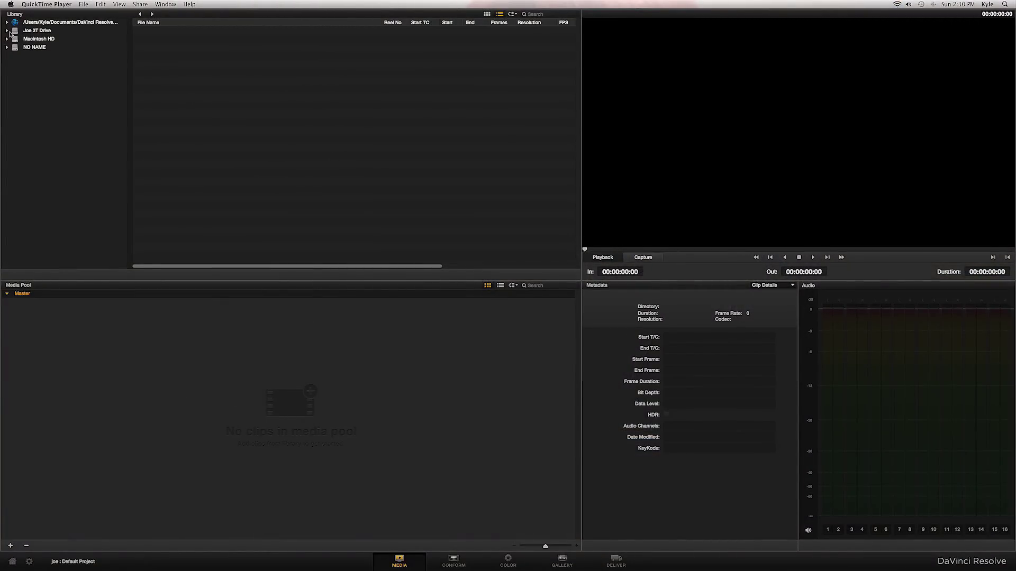
Add the .dng clip from Joe 3T Drive's BMCC Workflow folder to the Media Pool.
{"action": "left_click", "coordinate": [7, 30]}
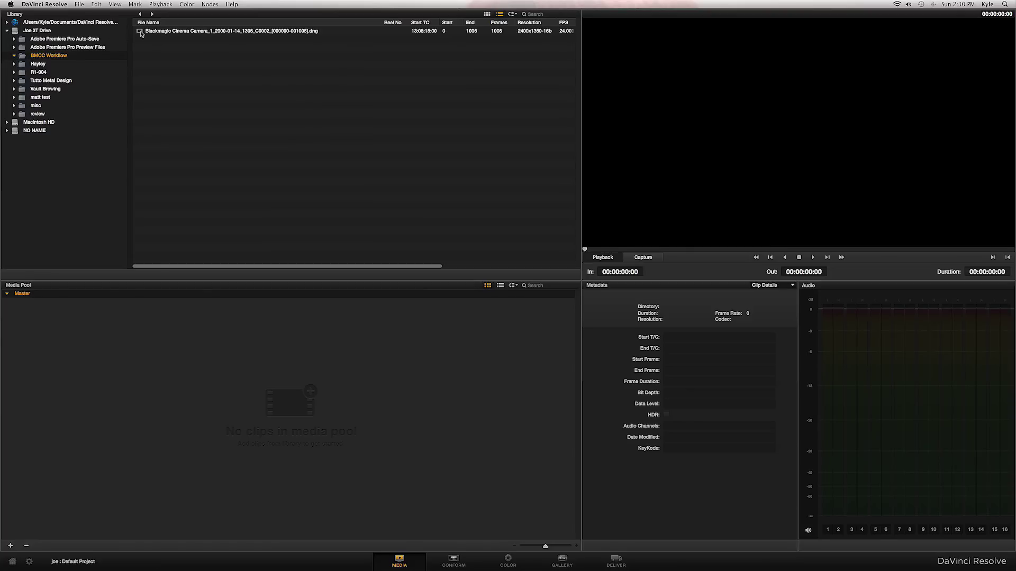
{"action": "left_click_drag", "start_coordinate": [141, 32], "coordinate": [91, 359]}
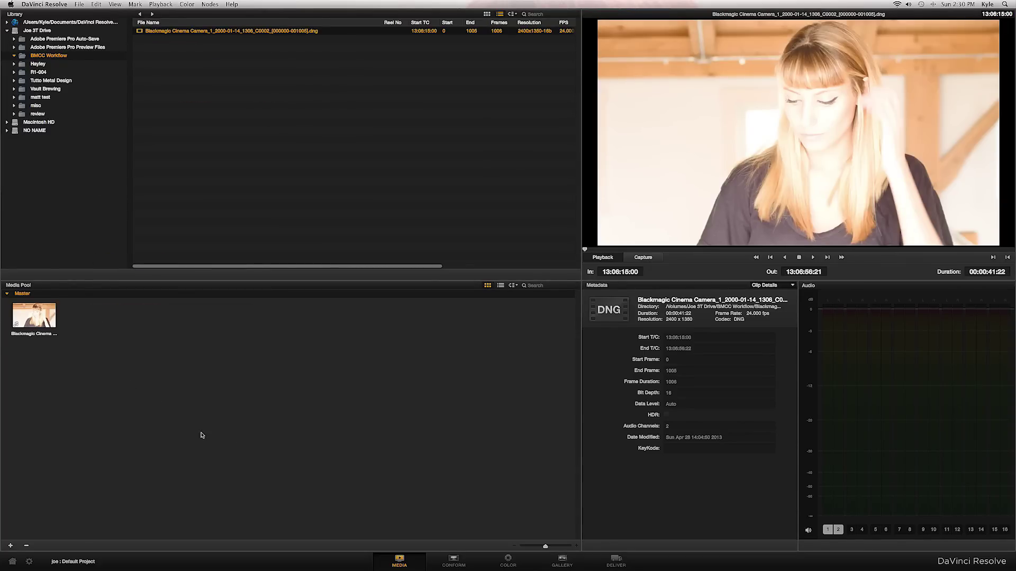
On the Deliver page, apply the Low Res Proxies render preset.
{"action": "left_click", "coordinate": [619, 562]}
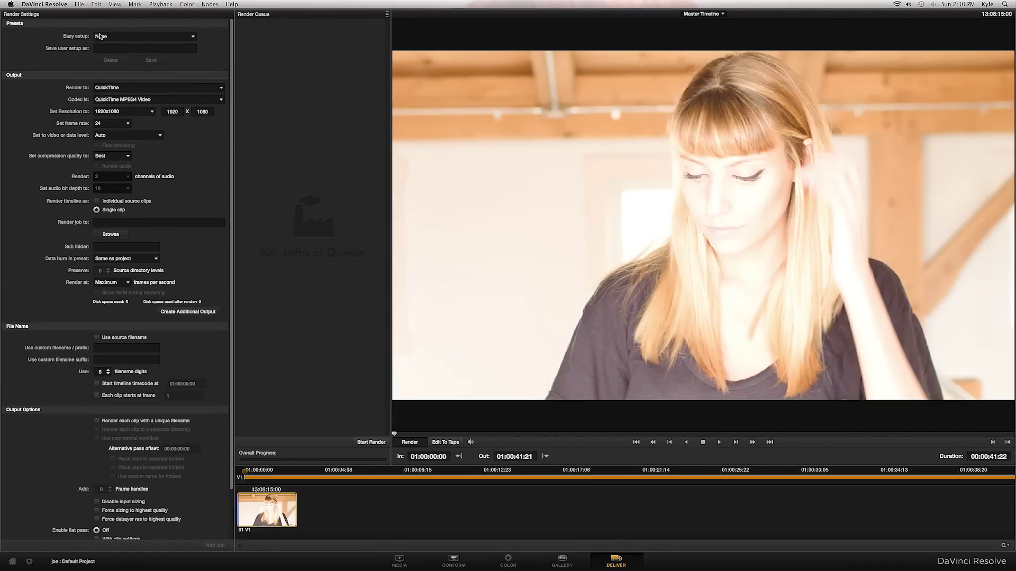
{"action": "left_click", "coordinate": [100, 36]}
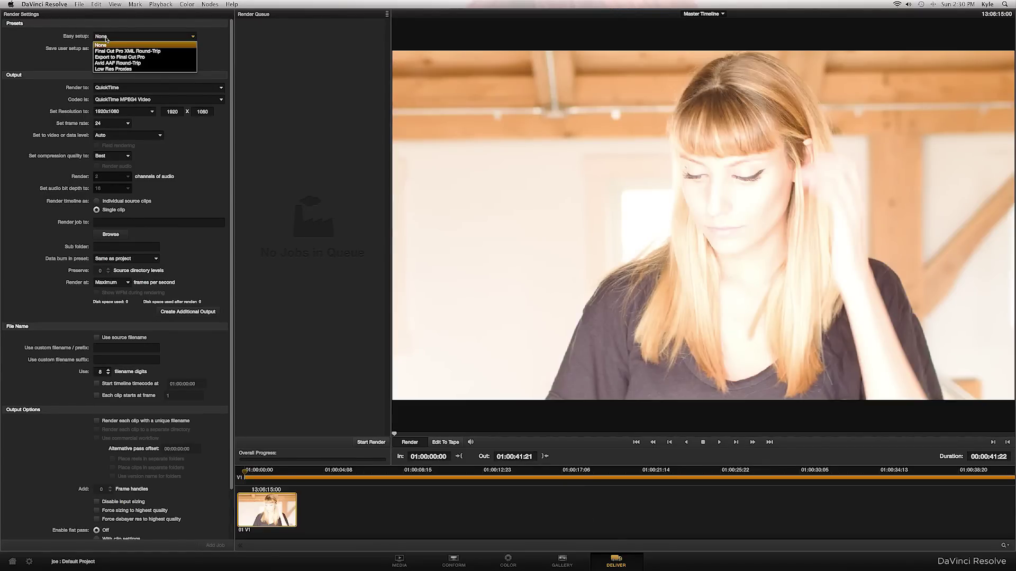
{"action": "left_click", "coordinate": [116, 70]}
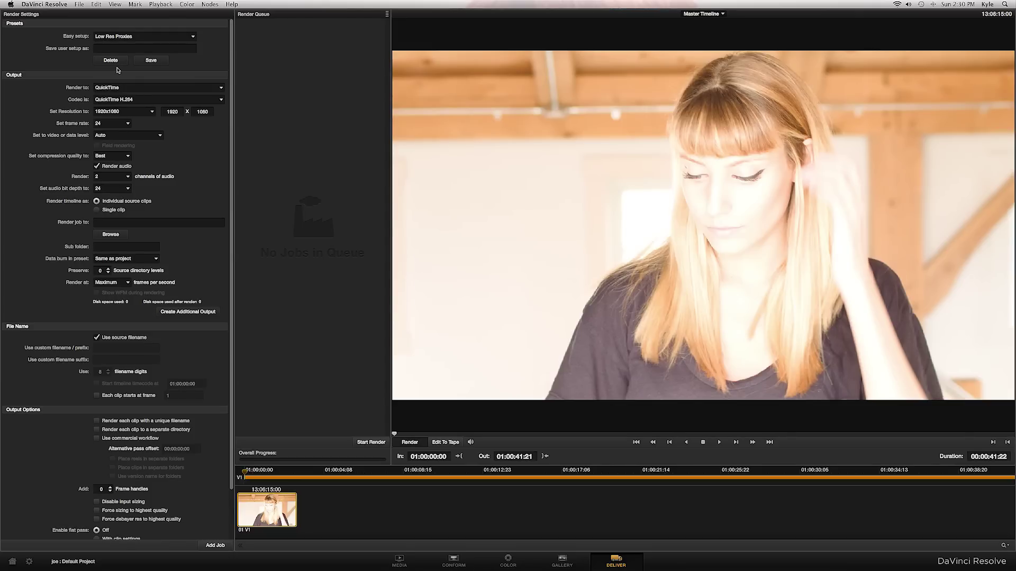
Set the render destination to Macintosh HD > Users > Desktop.
{"action": "left_click", "coordinate": [121, 236]}
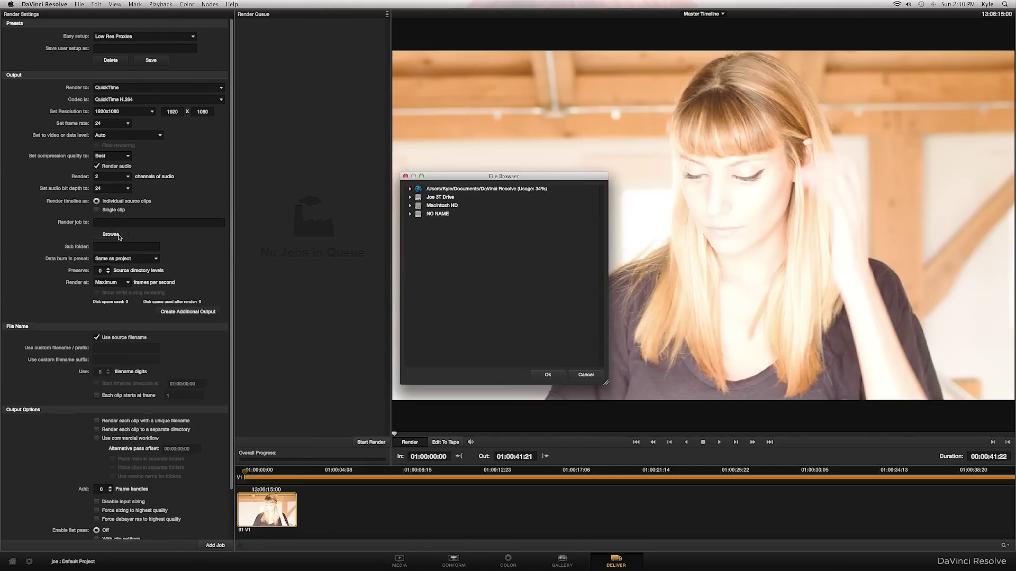
{"action": "left_click", "coordinate": [411, 206]}
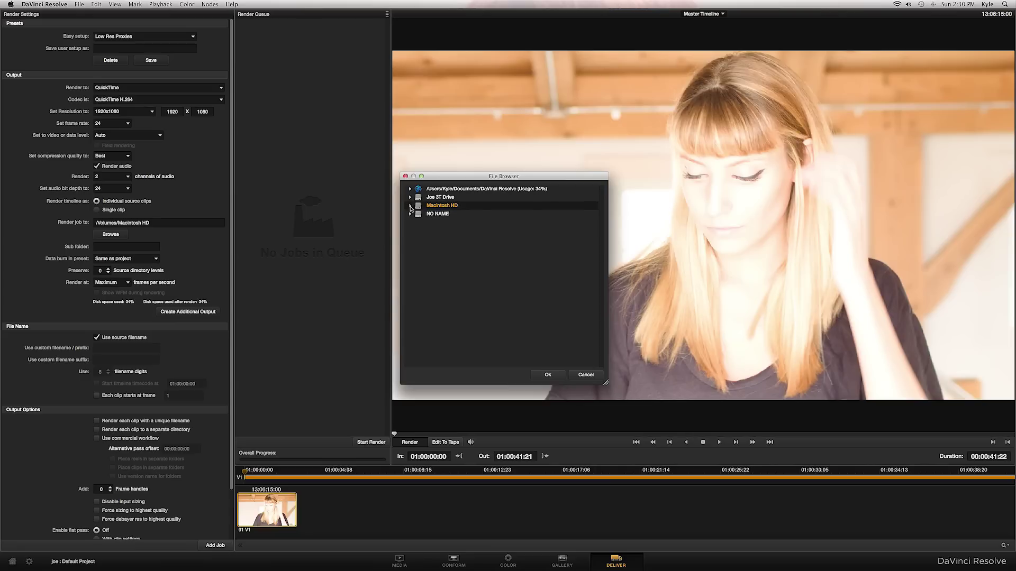
{"action": "left_click", "coordinate": [410, 206]}
{"action": "left_click", "coordinate": [418, 256]}
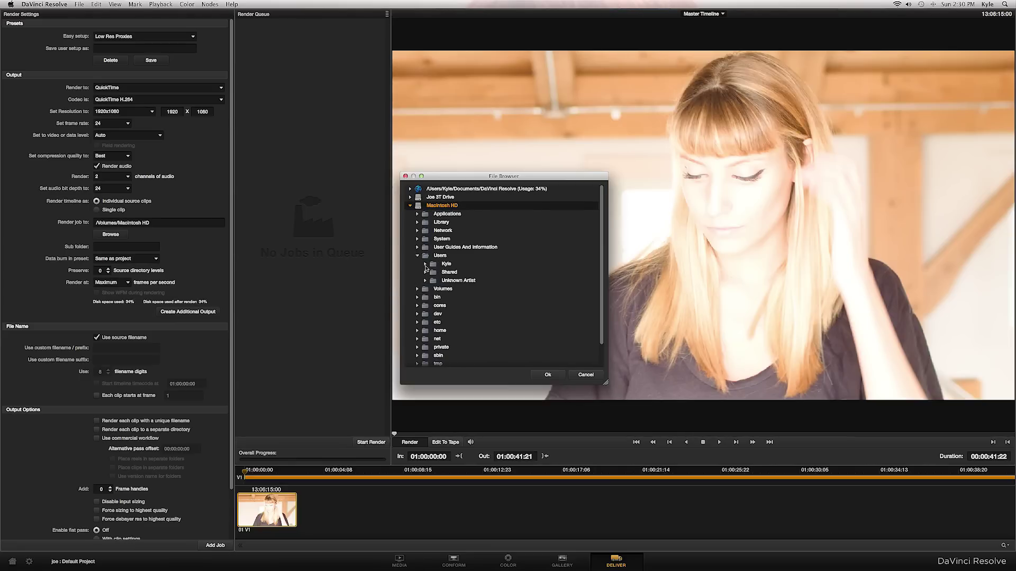
{"action": "left_click", "coordinate": [425, 264]}
{"action": "left_click", "coordinate": [432, 290]}
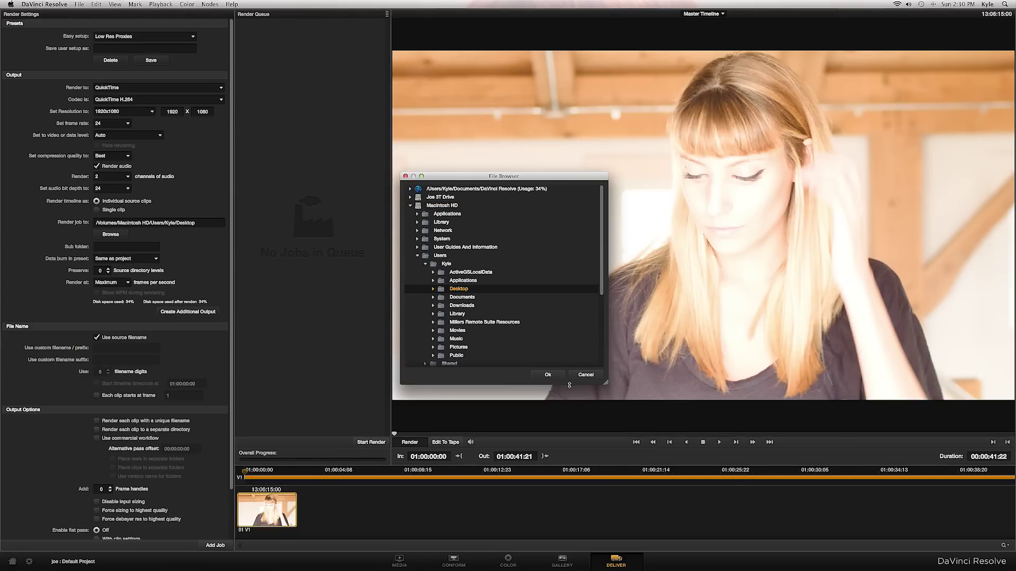
{"action": "left_click", "coordinate": [557, 374]}
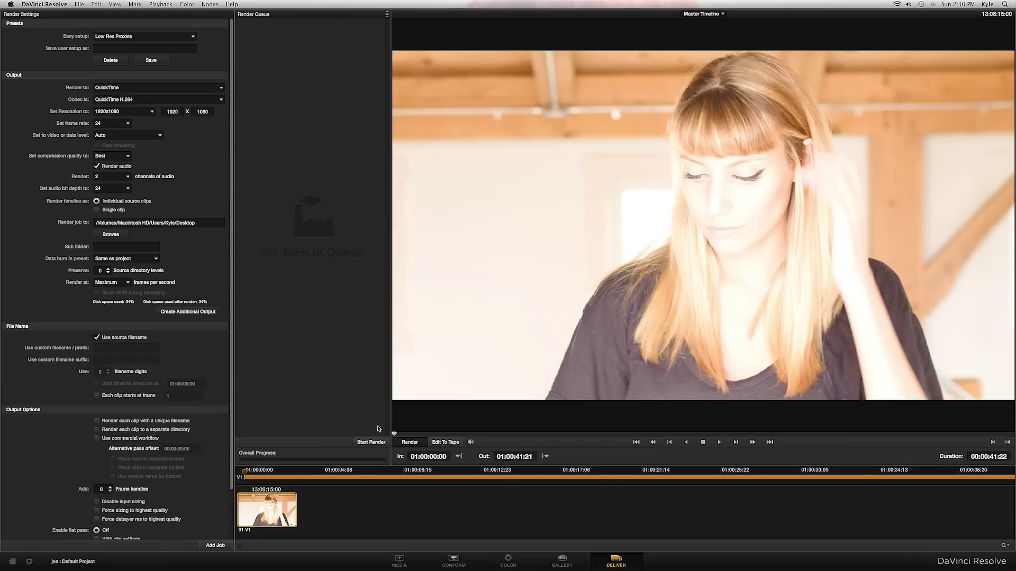
Queue the proxy render job, allow rendering into the existing folder, and start rendering.
{"action": "left_click", "coordinate": [208, 546]}
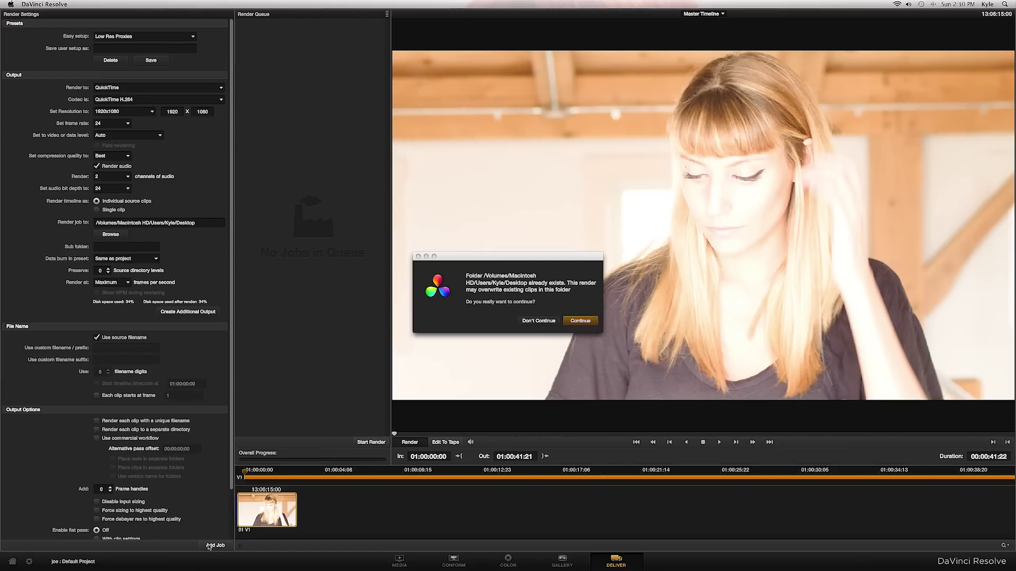
{"action": "left_click", "coordinate": [572, 321]}
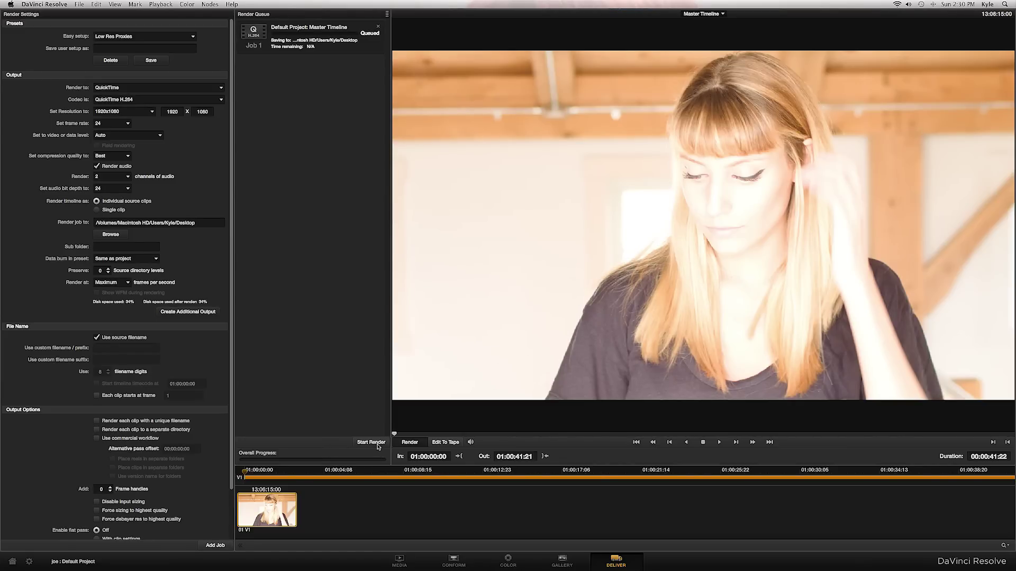
{"action": "left_click", "coordinate": [378, 445]}
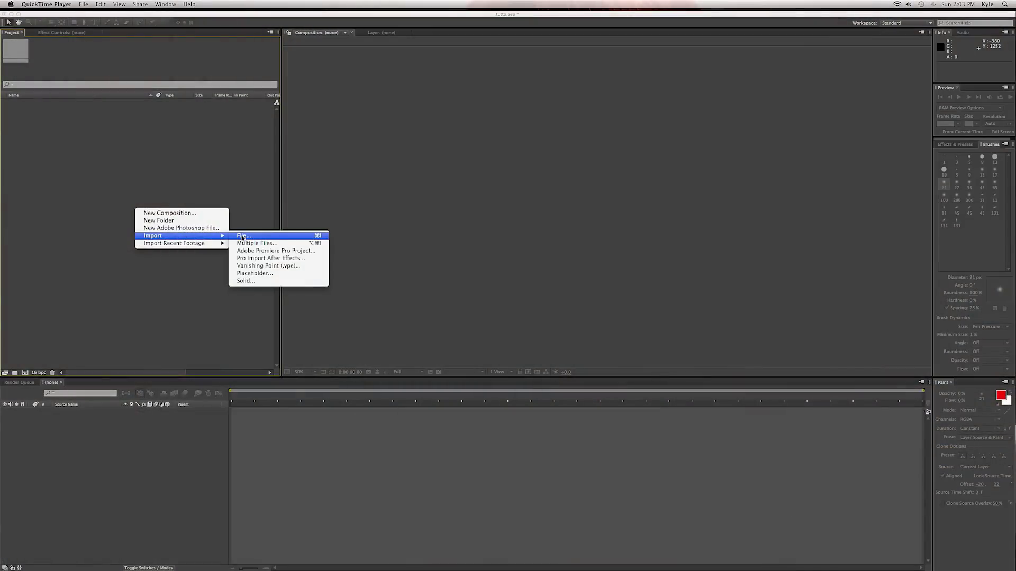
Import the first .dng frame as a Camera Raw Sequence into the Project panel.
{"action": "left_click", "coordinate": [242, 237]}
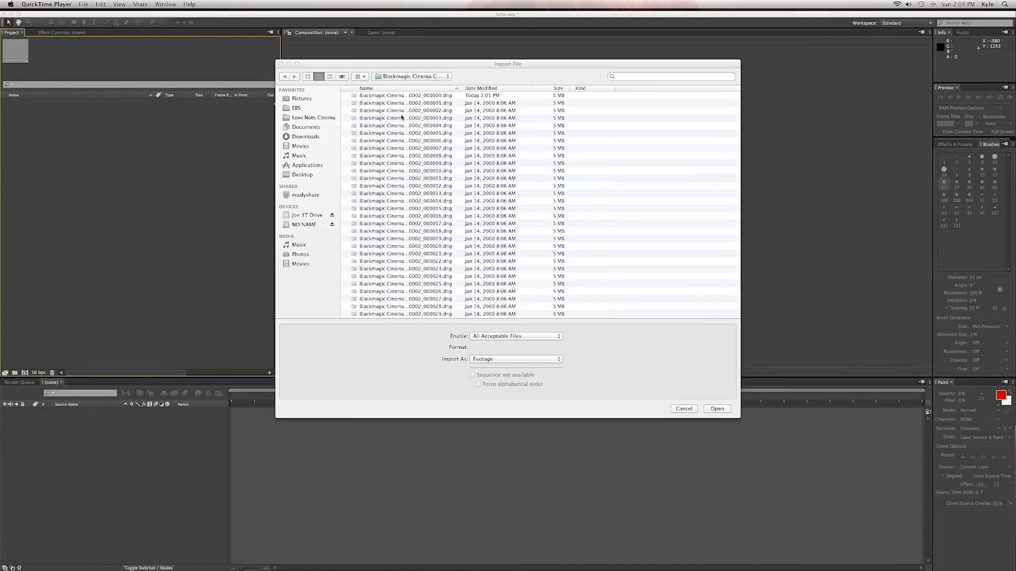
{"action": "left_click", "coordinate": [386, 96]}
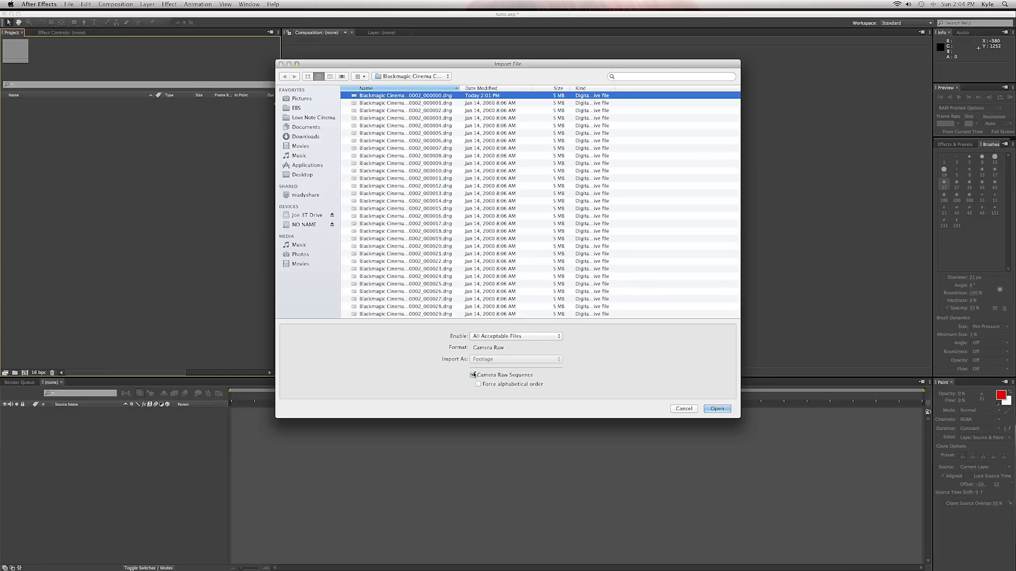
{"action": "left_click", "coordinate": [720, 409]}
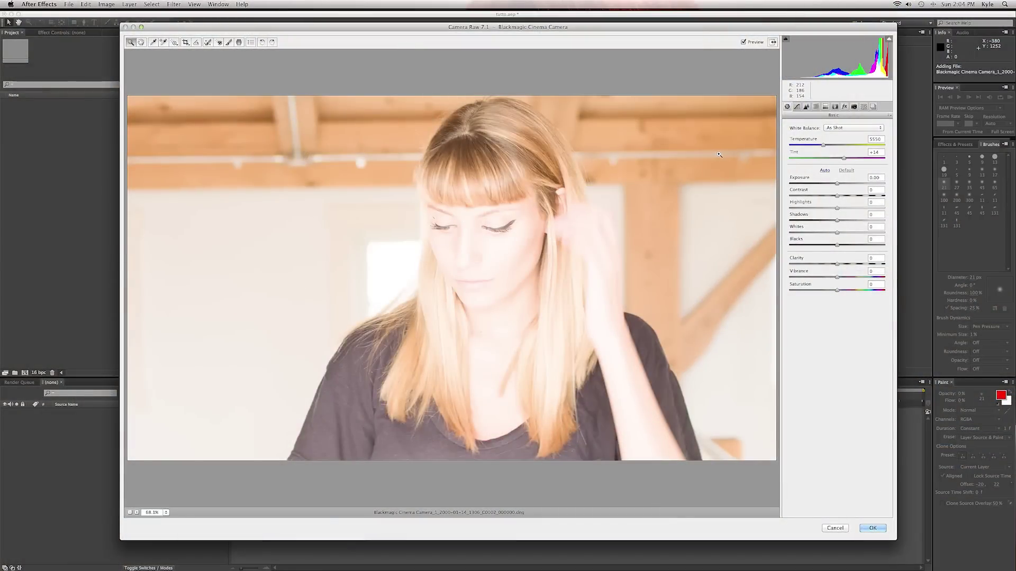
In Camera Raw, set white balance Auto, exposure -0.80, highlights -58, then accept.
{"action": "left_click", "coordinate": [853, 128]}
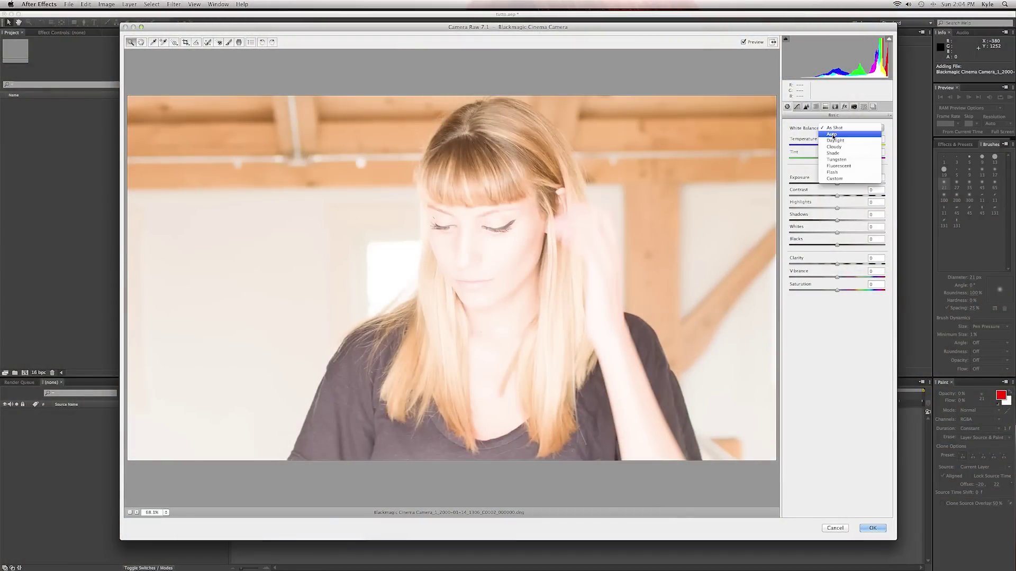
{"action": "left_click", "coordinate": [836, 137]}
{"action": "left_click", "coordinate": [830, 184]}
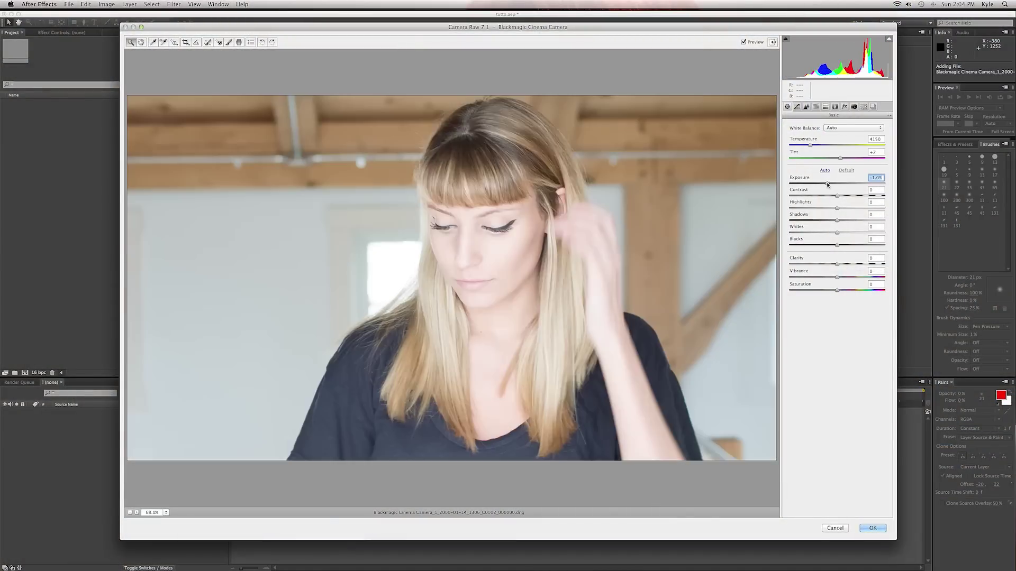
{"action": "left_click", "coordinate": [809, 208]}
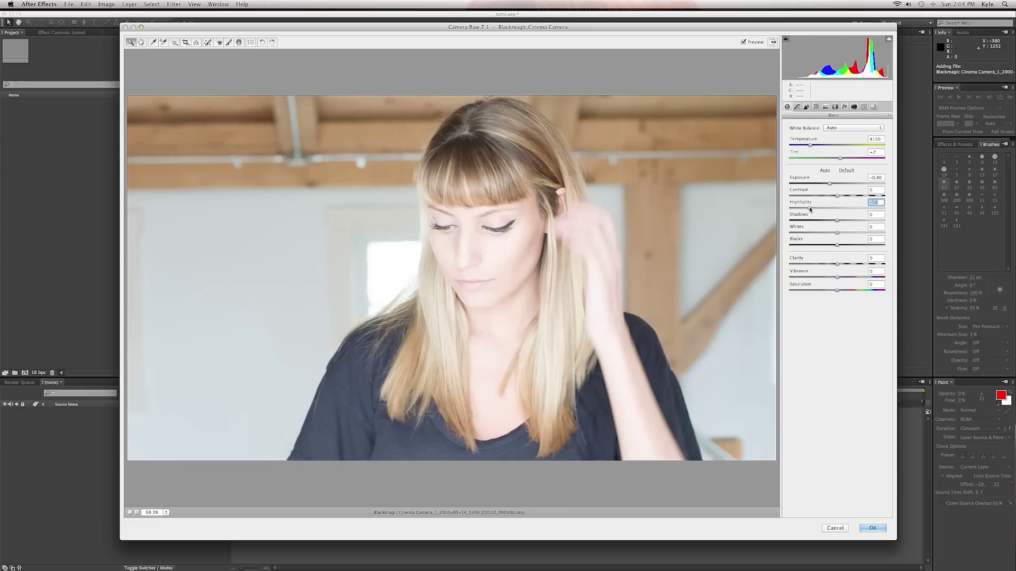
{"action": "left_click", "coordinate": [871, 533]}
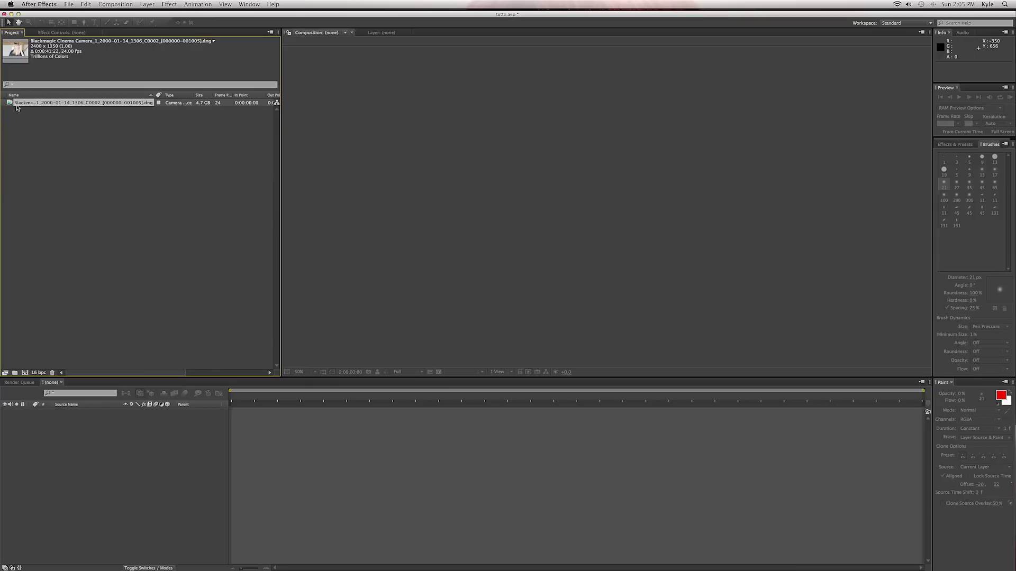
Drag the DNG footage onto the new-composition icon to build a composition from it.
{"action": "left_click_drag", "start_coordinate": [17, 106], "coordinate": [28, 376]}
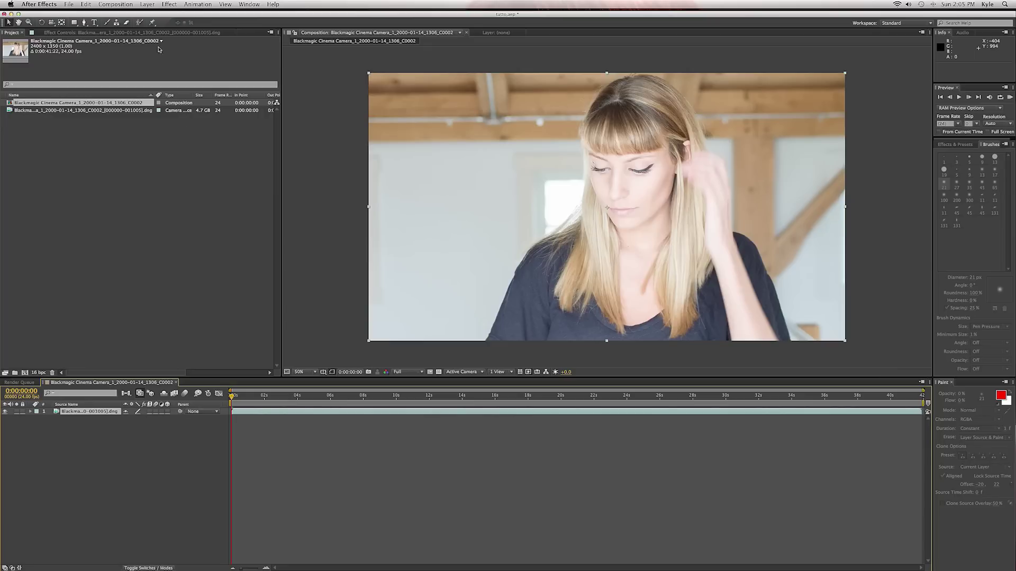
Add the composition to the render queue with a QuickTime .mov output module.
{"action": "left_click", "coordinate": [118, 4]}
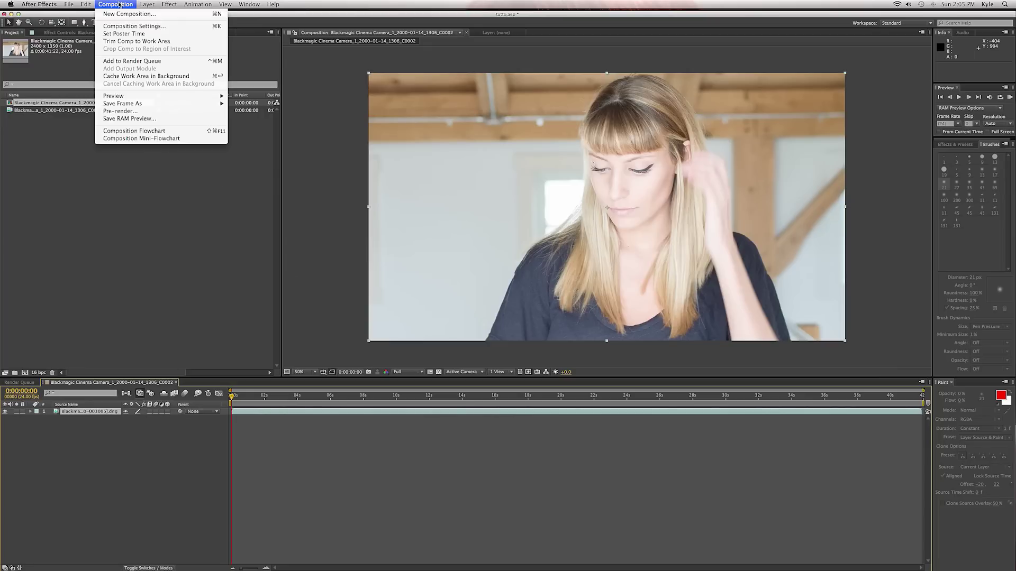
{"action": "left_click", "coordinate": [165, 62]}
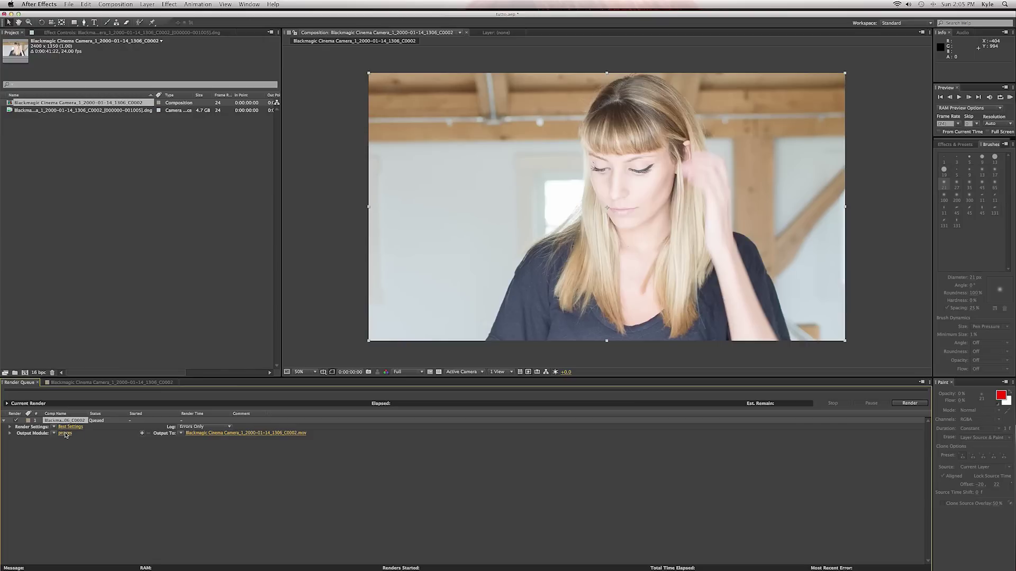
{"action": "left_click", "coordinate": [64, 433]}
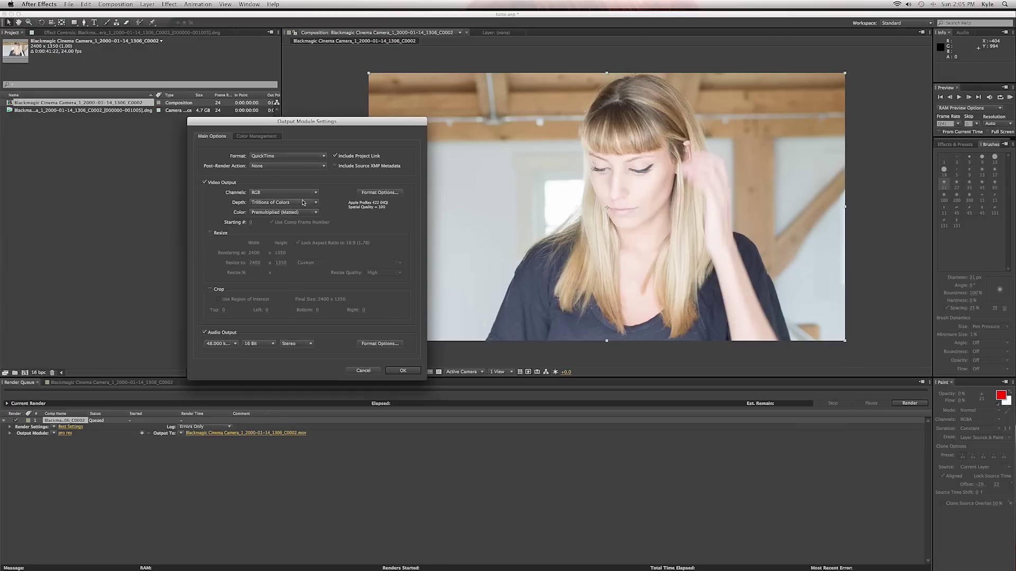
{"action": "left_click", "coordinate": [303, 158]}
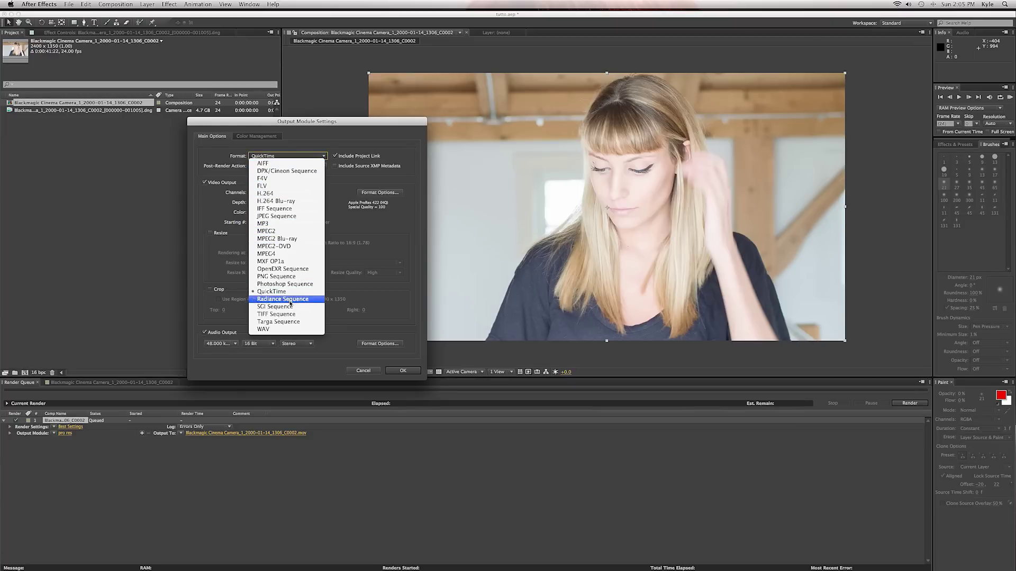
{"action": "left_click", "coordinate": [389, 299]}
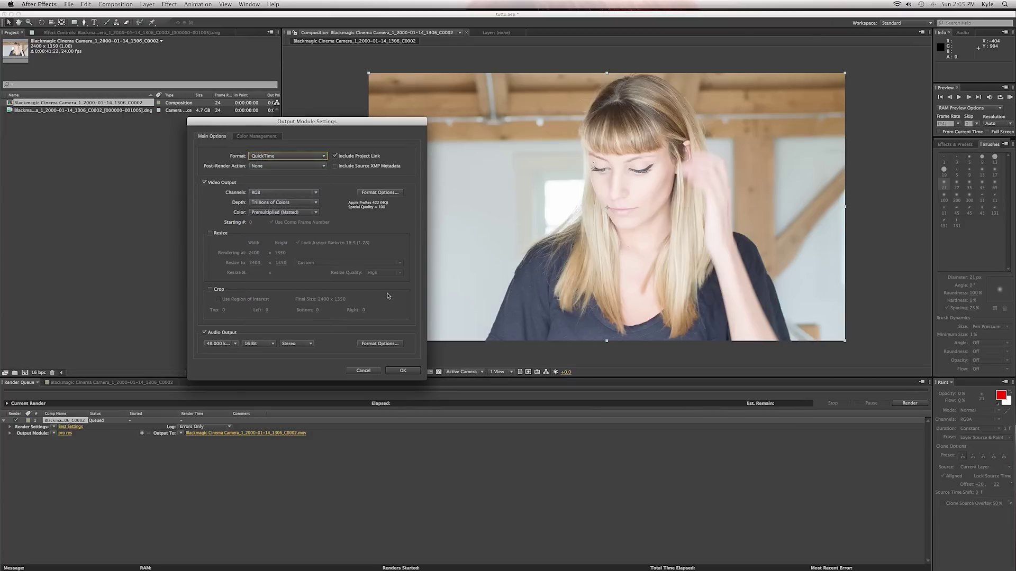
{"action": "left_click", "coordinate": [403, 371]}
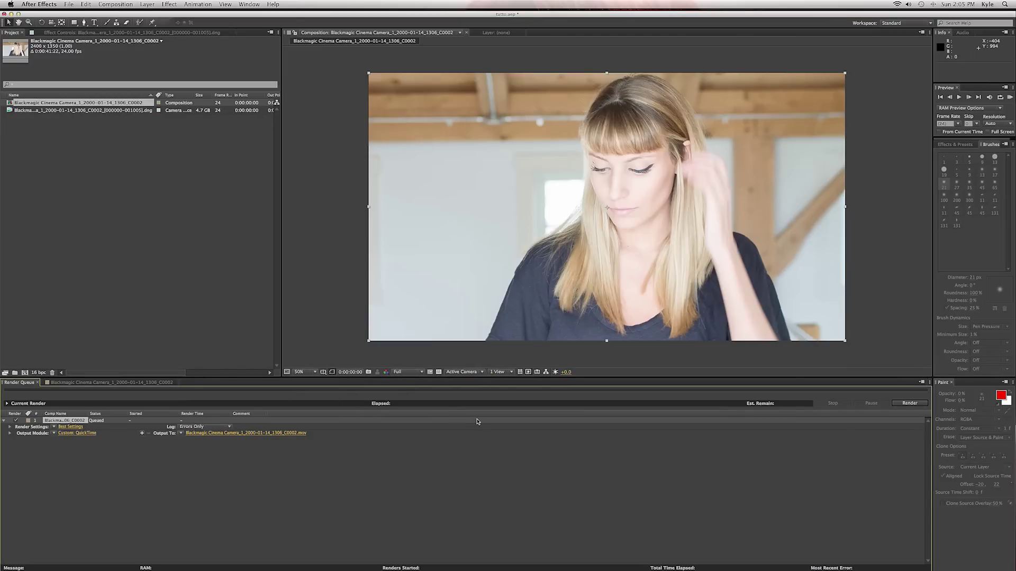